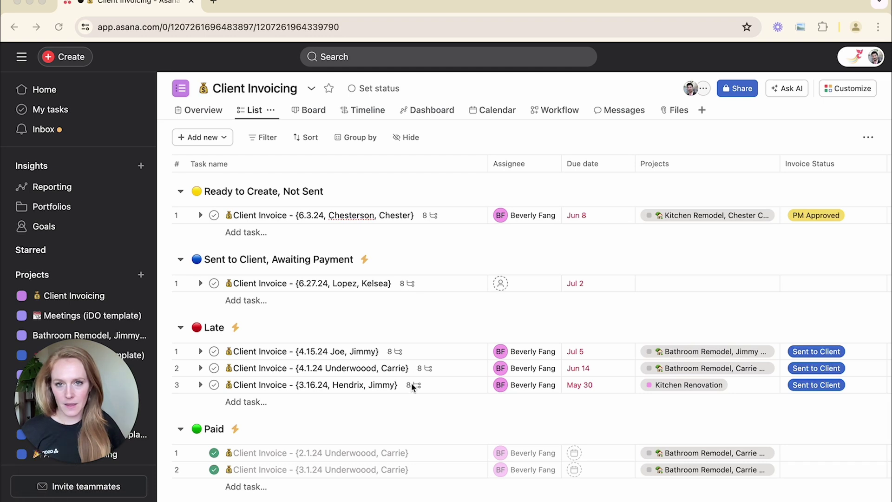
- Review the first invoice task's details, then close them and return to the list
click(454, 216)
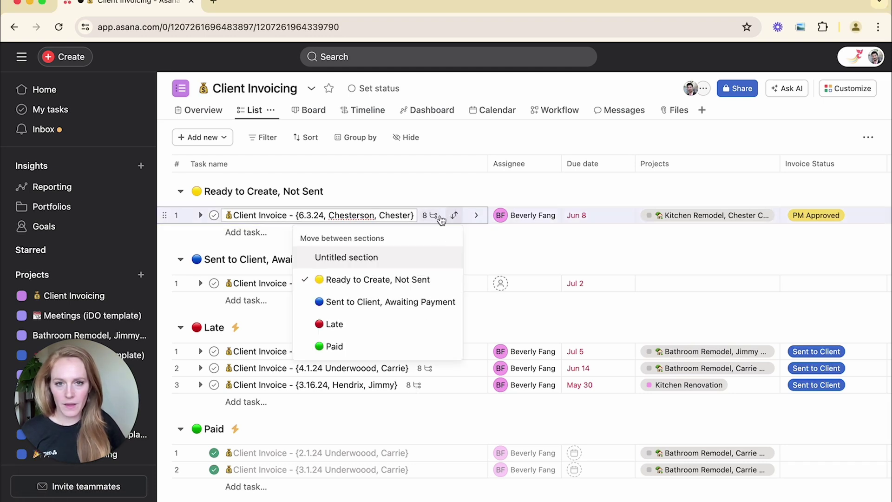
click(441, 218)
scroll(659, 265, down, 6)
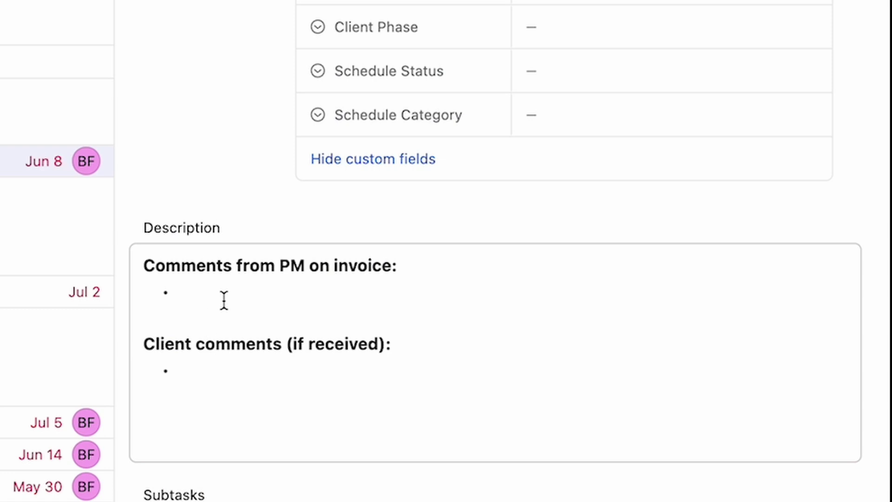
scroll(544, 289, down, 5)
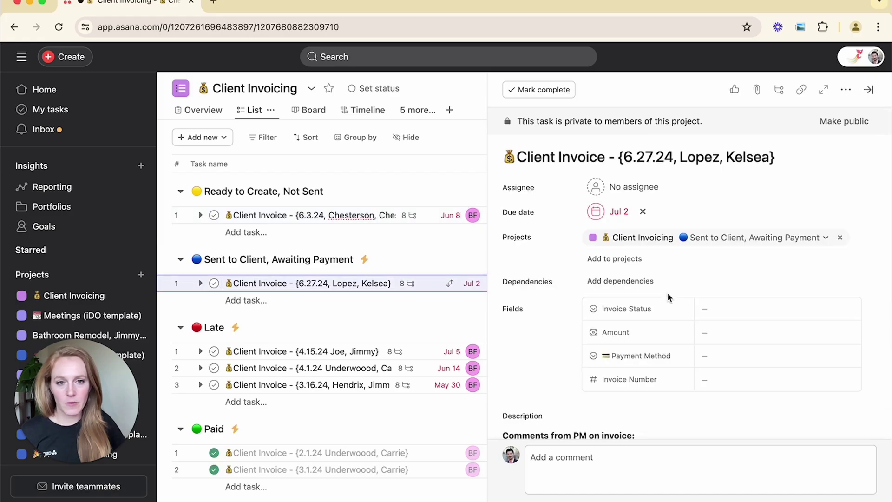
scroll(667, 294, down, 8)
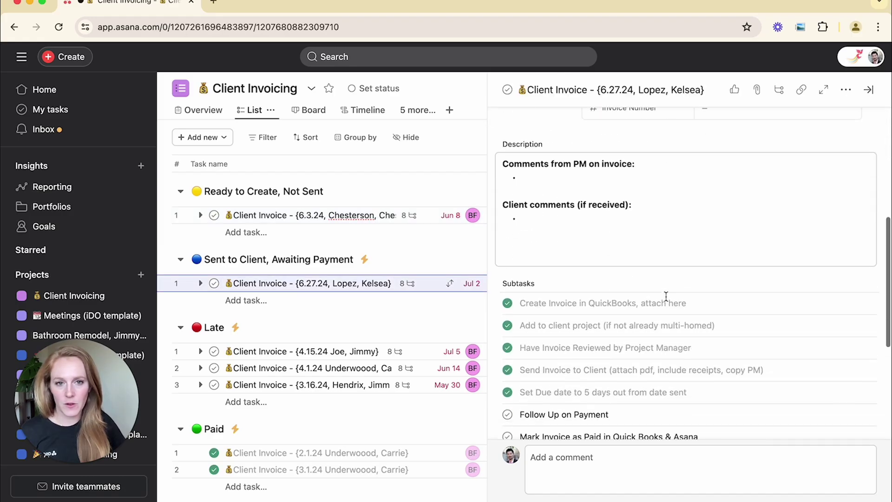
scroll(743, 209, up, 10)
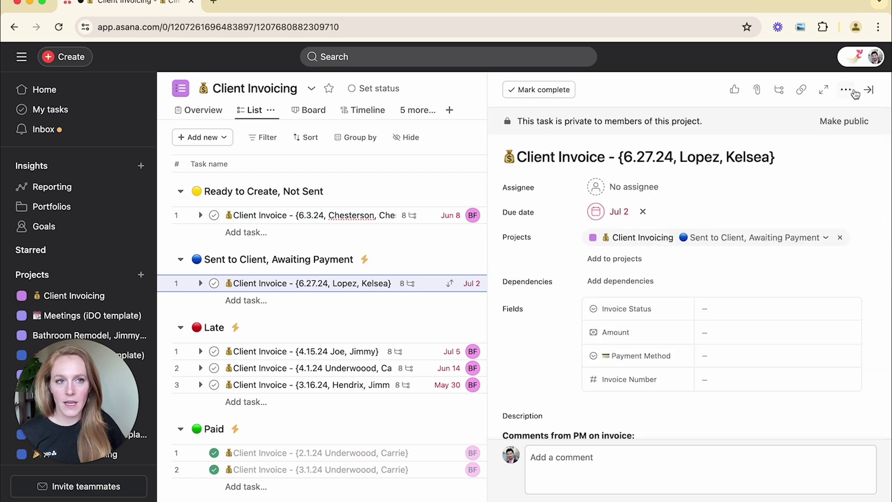
click(869, 91)
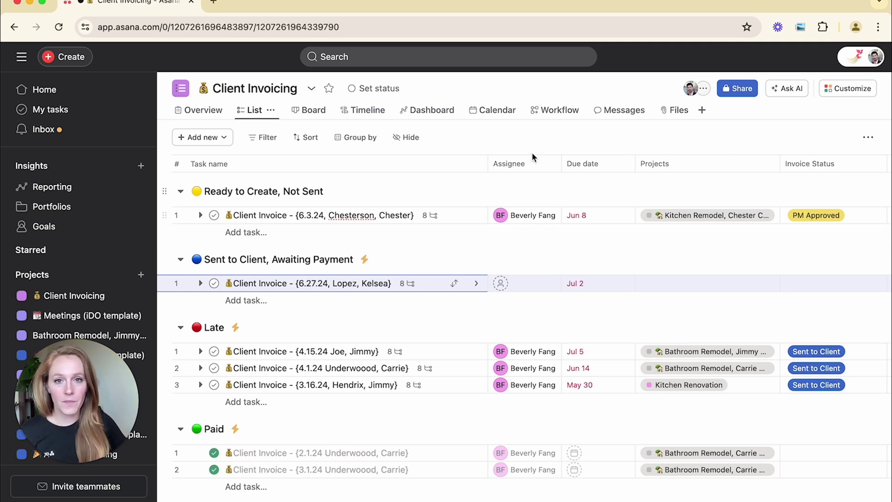
- Start a new task template for the project from the Customize options
click(856, 94)
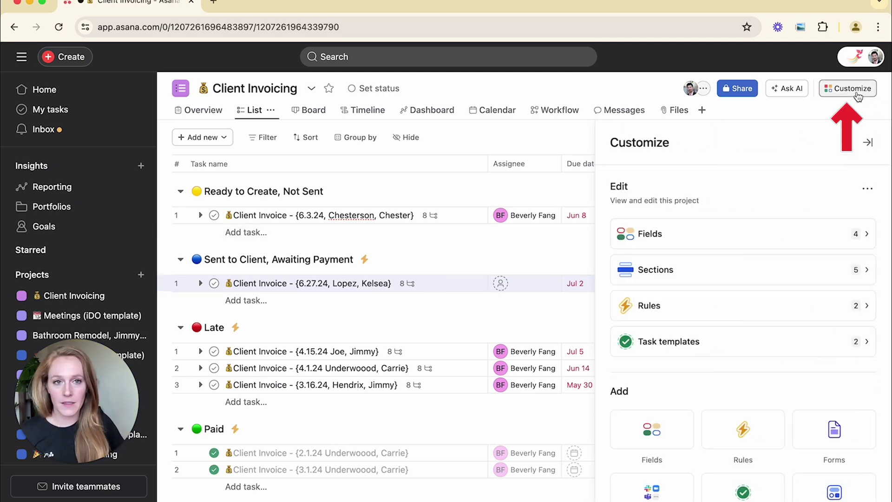
scroll(743, 279, down, 1)
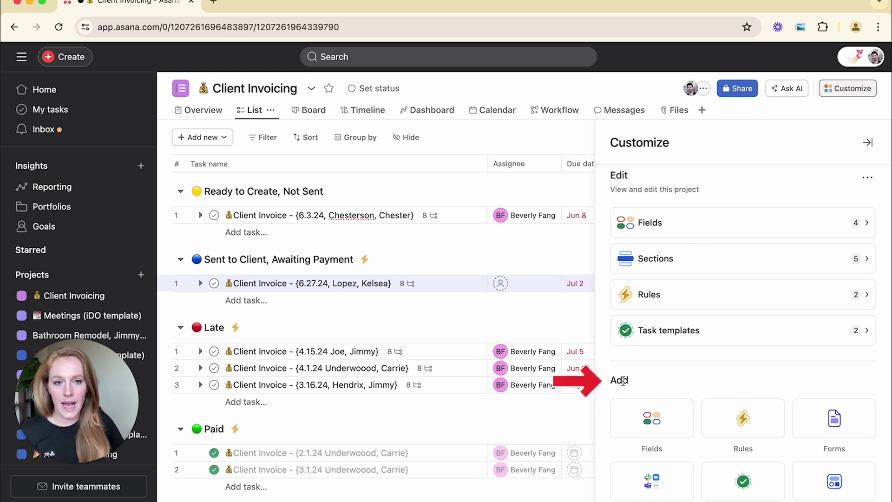
click(736, 484)
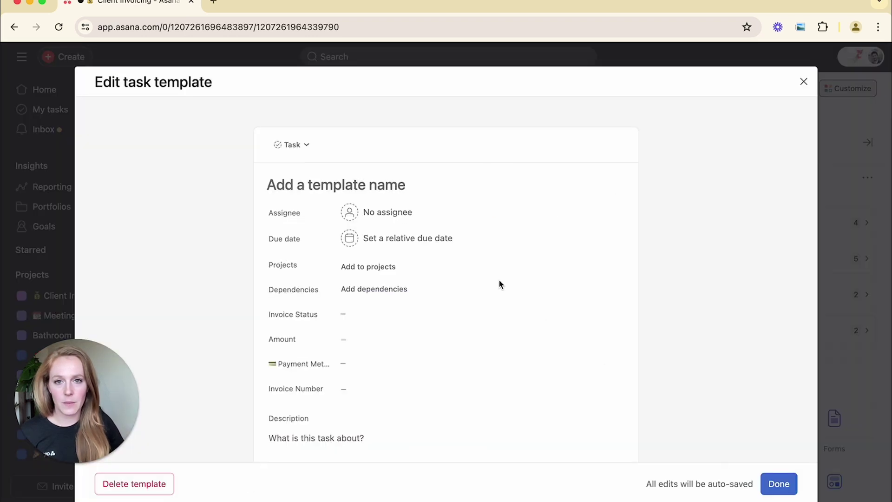
scroll(444, 234, down, 4)
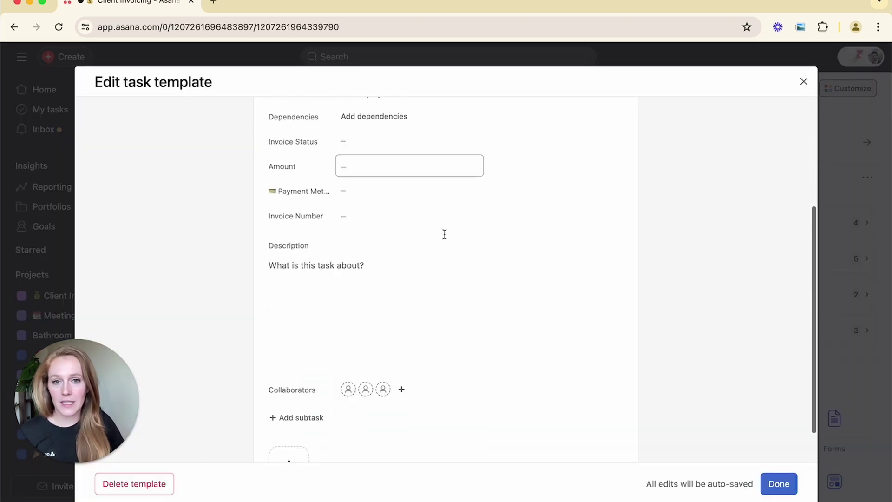
scroll(444, 234, up, 5)
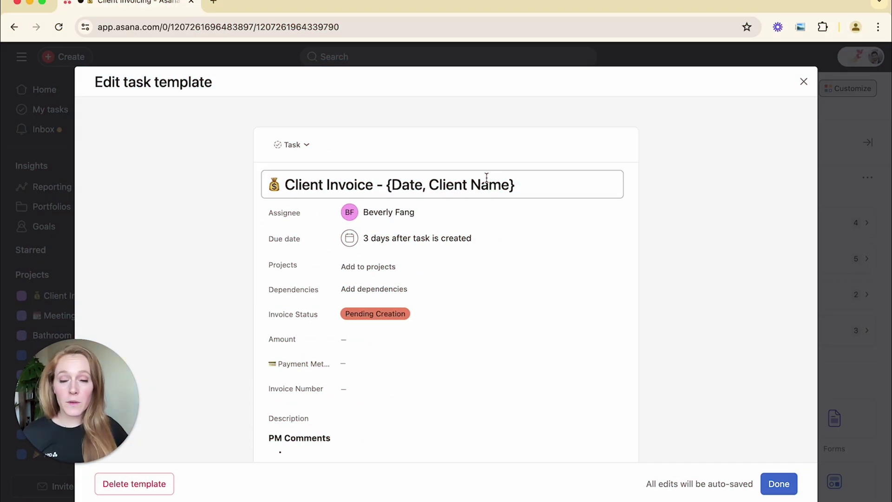
- Edit the template name to 'Client Invoice - {Date, Client Name}'
click(486, 178)
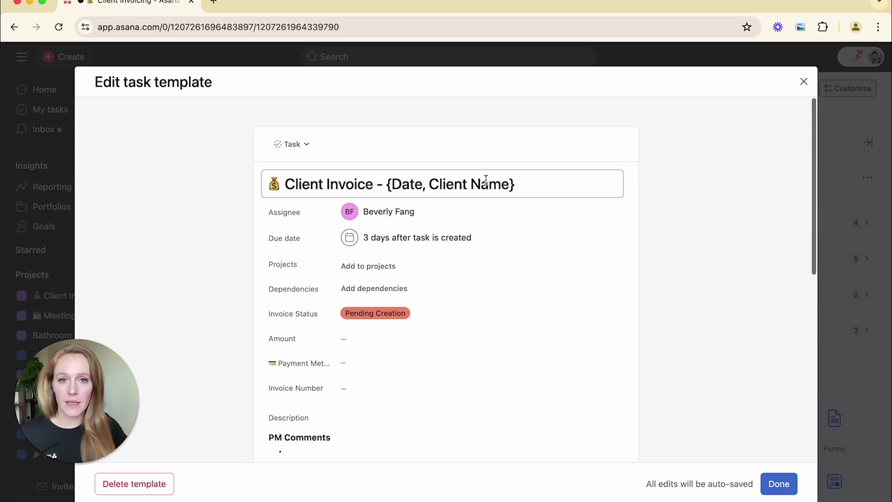
key(super+a)
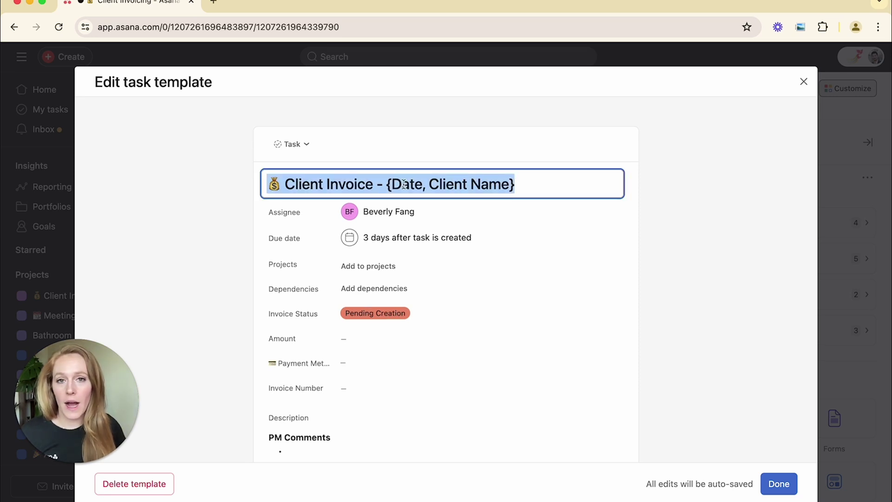
click(404, 185)
double_click(403, 184)
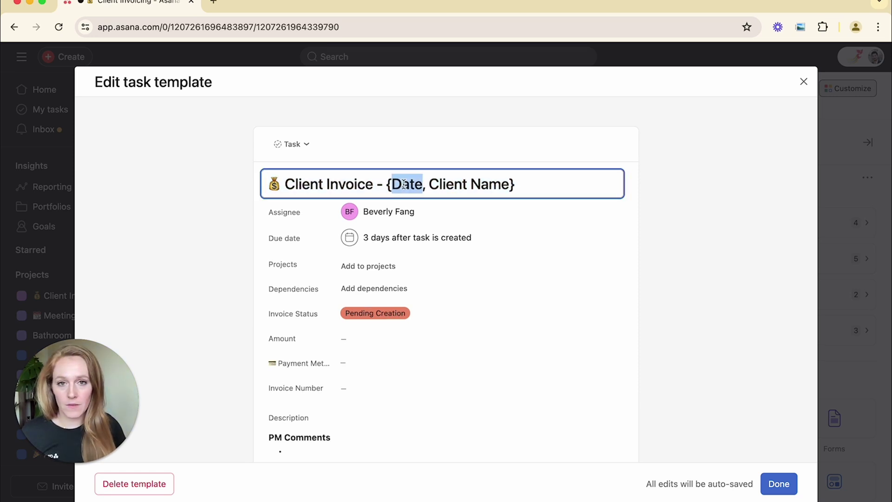
drag(429, 184, 510, 185)
scroll(374, 218, down, 2)
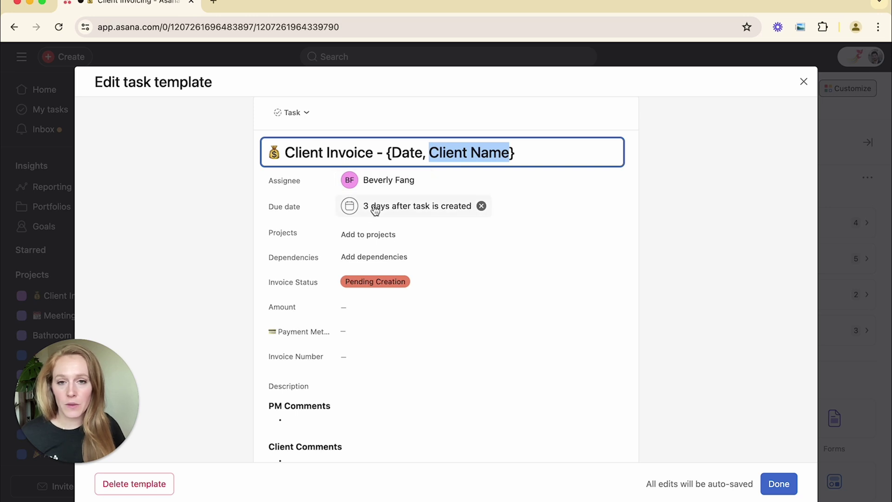
- Make the template due 1 day after creation and review its custom field rows
click(418, 212)
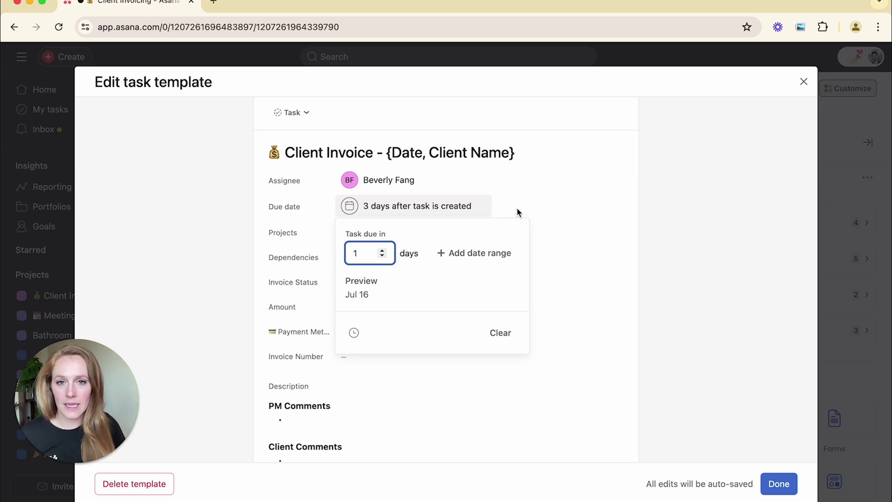
click(533, 201)
scroll(277, 217, down, 2)
drag(272, 215, 338, 277)
click(424, 210)
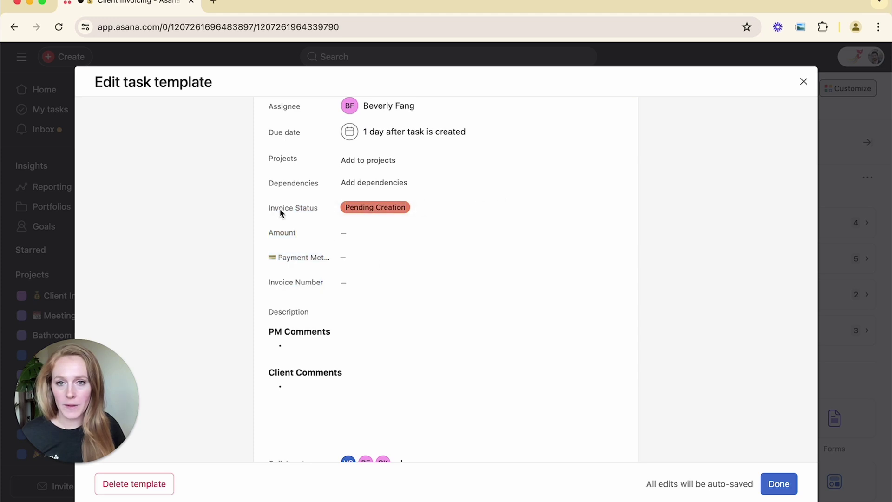
scroll(400, 210, down, 4)
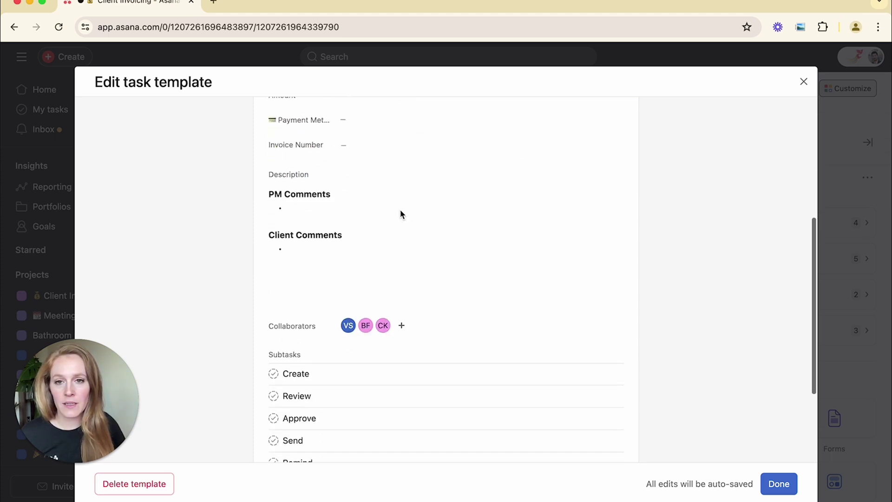
- Edit the template description with PM Comments and Client Comments sections
click(328, 188)
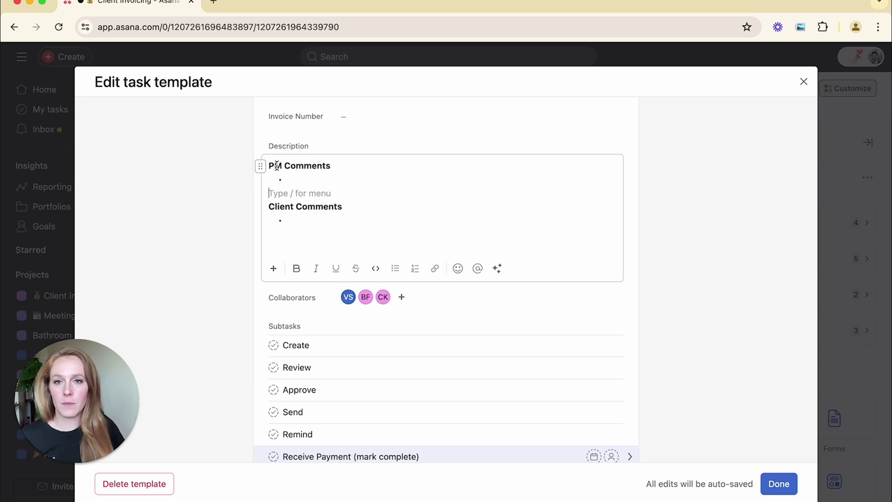
drag(275, 165, 331, 166)
click(331, 204)
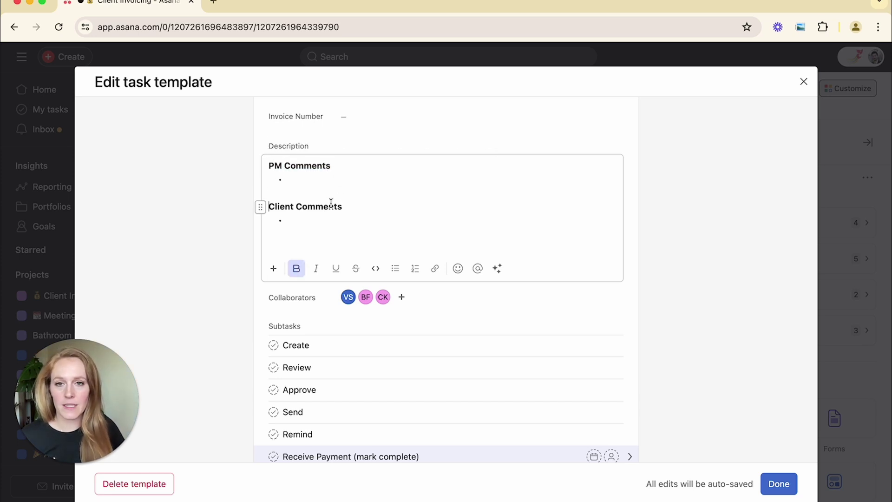
scroll(333, 208, down, 2)
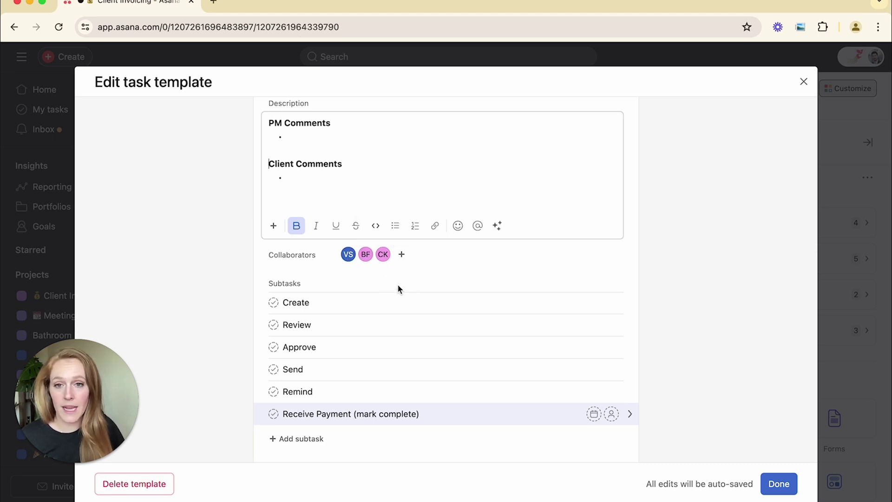
scroll(397, 288, down, 2)
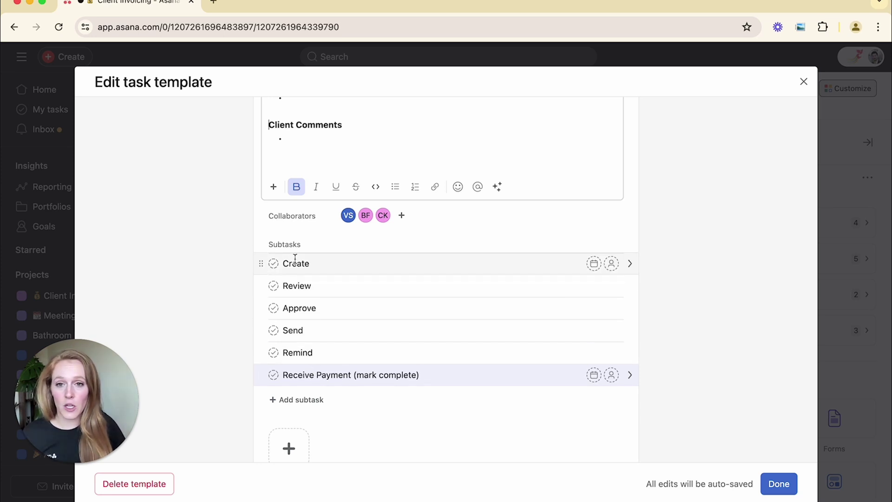
- Assign the Create subtask to a teammate
drag(284, 264, 325, 264)
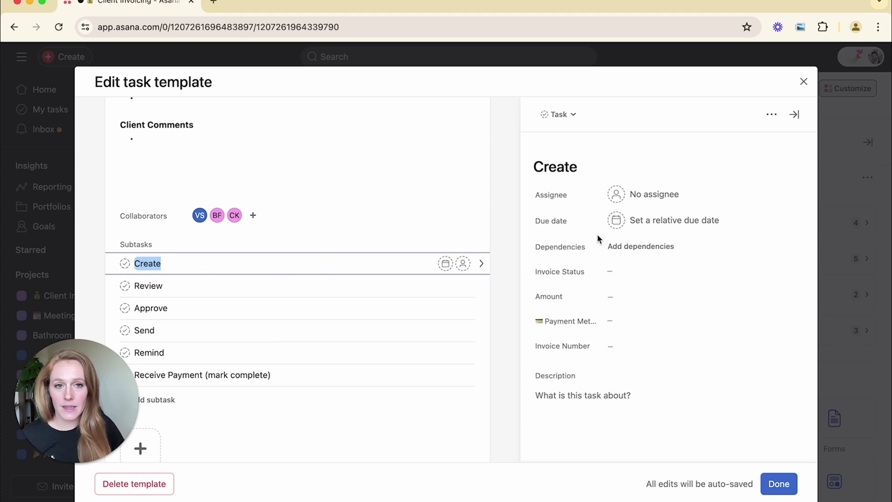
click(655, 194)
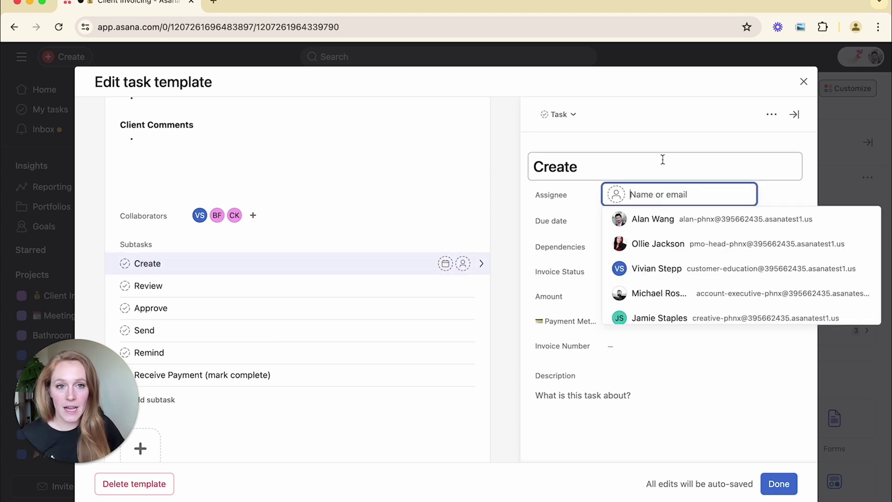
click(653, 219)
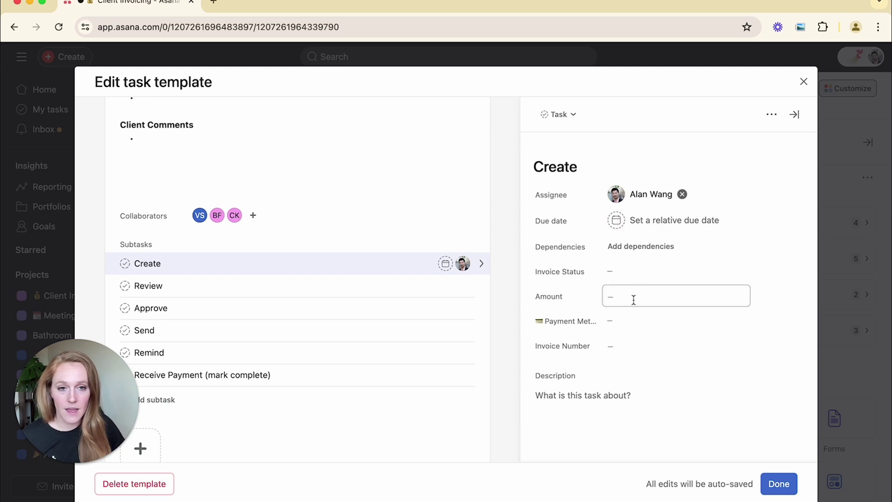
scroll(604, 301, down, 5)
- Edit the Create subtask's description and close its detail pane
click(568, 296)
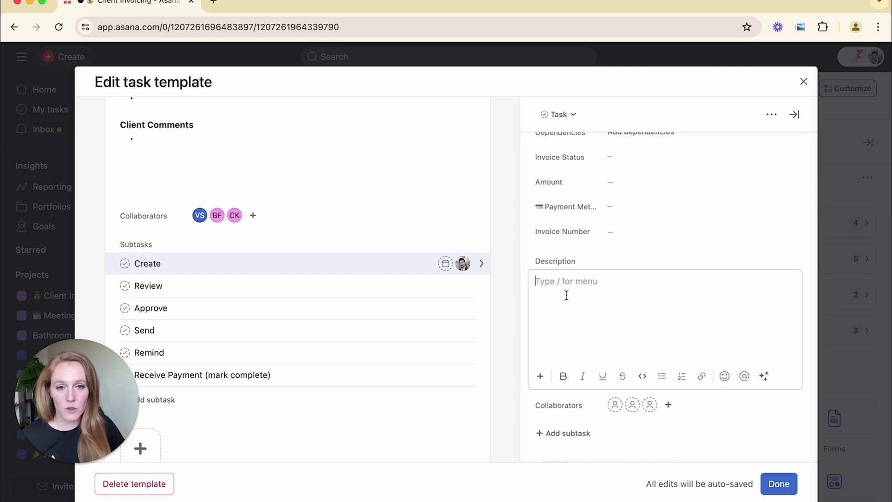
scroll(604, 381, down, 2)
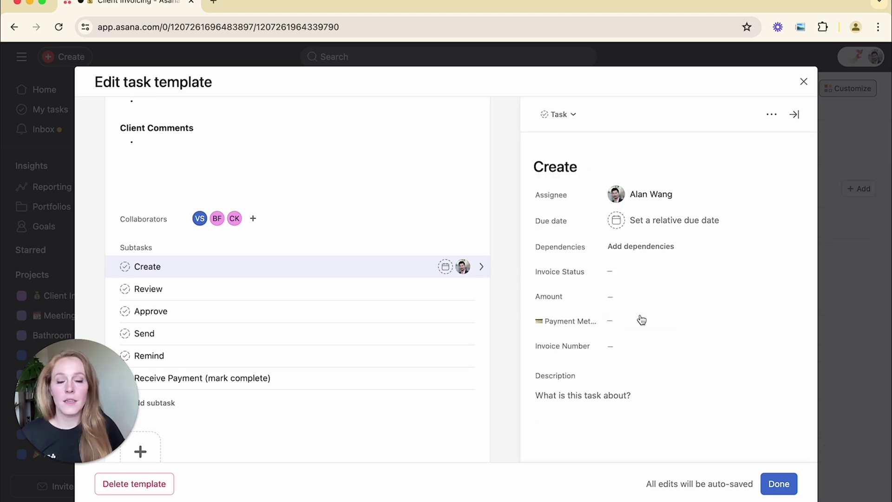
click(794, 115)
scroll(794, 121, up, 10)
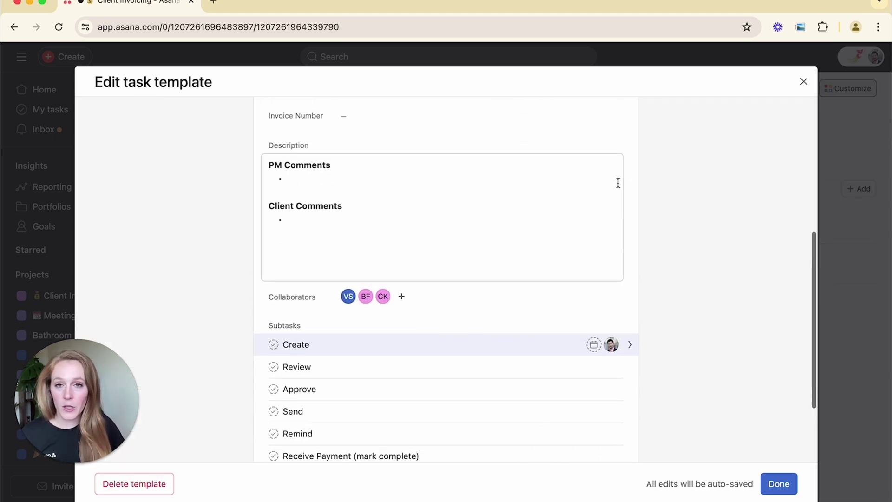
- Close the template editor and Customize panel, then show task templates for Ready to Create, Not Sent
click(779, 483)
click(620, 143)
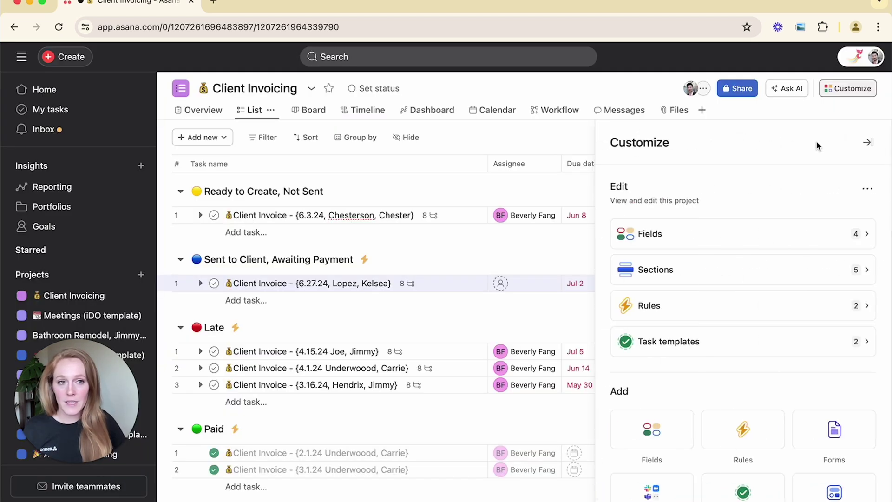
click(867, 144)
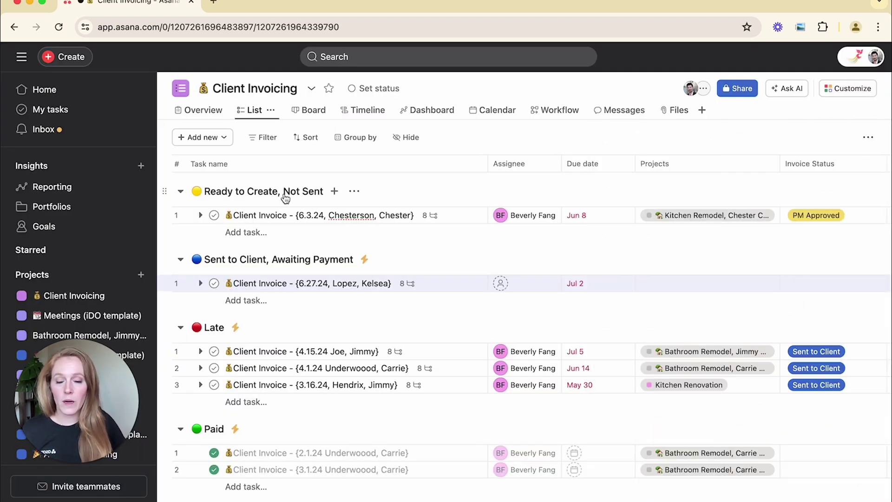
click(335, 194)
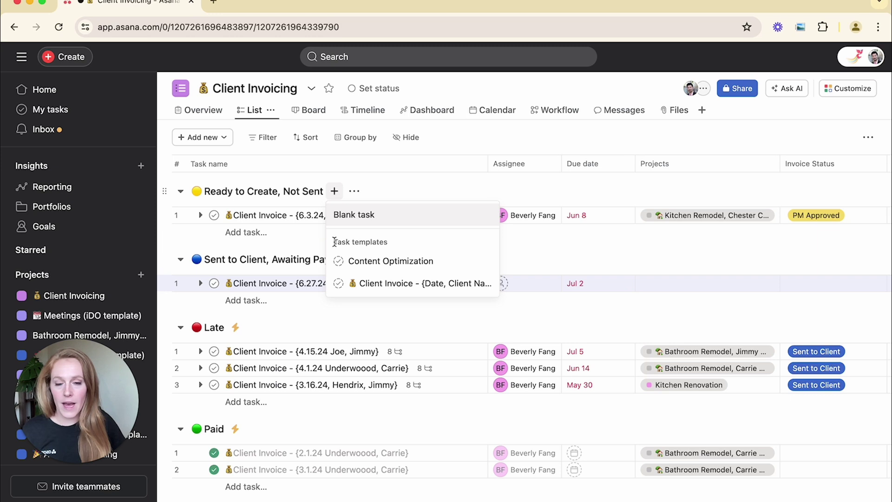
drag(335, 242, 388, 242)
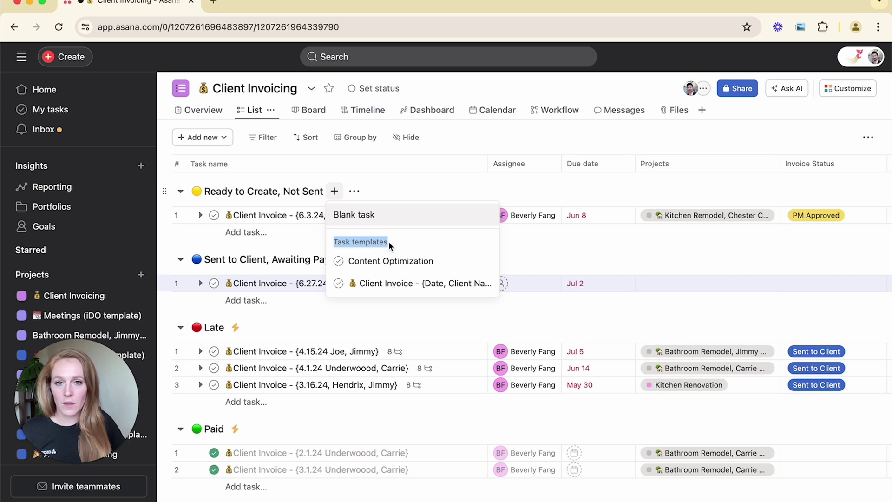
- Create a Client Invoice task, replacing Date with 7.15.24 and Client Name with the client's name
click(394, 284)
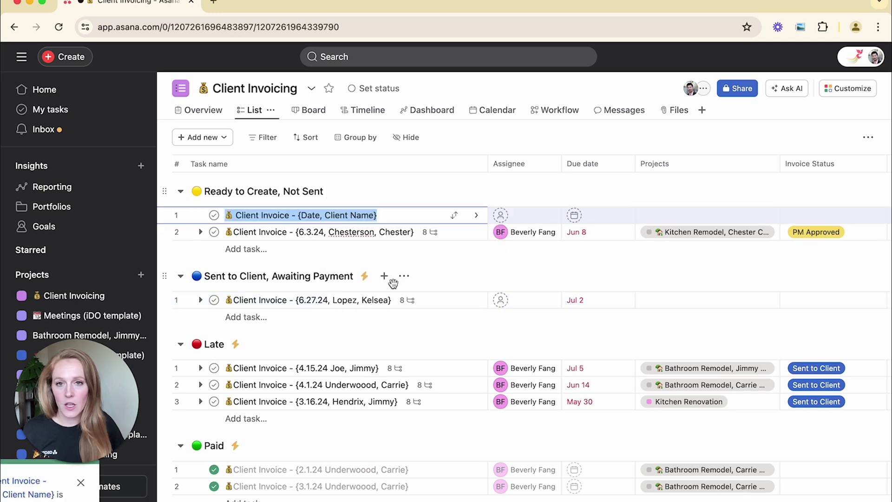
click(324, 216)
double_click(313, 216)
text(7.15)
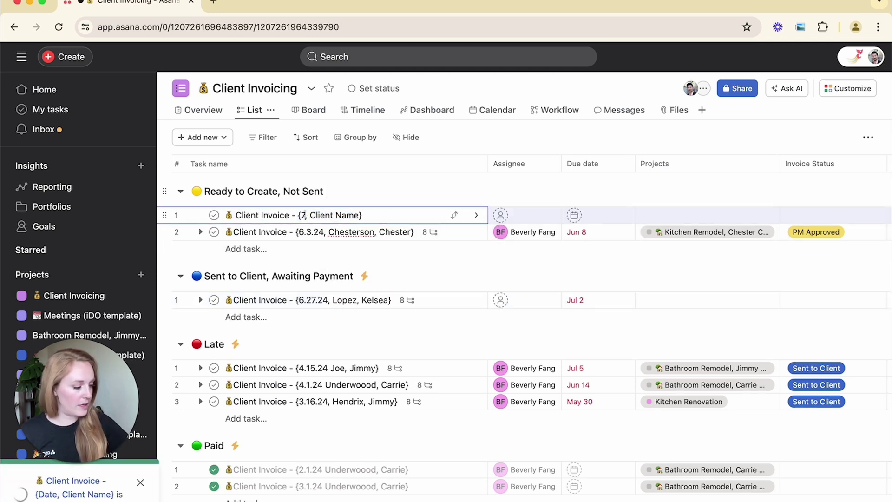
text(.24)
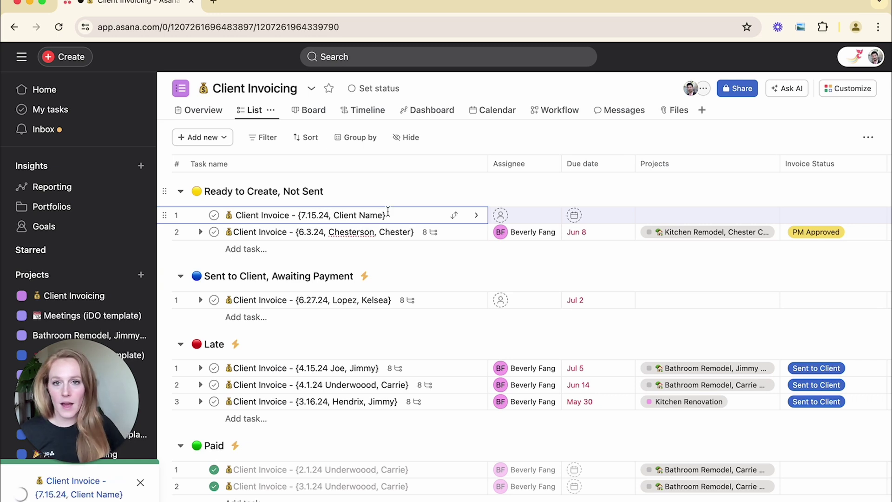
drag(334, 215, 381, 211)
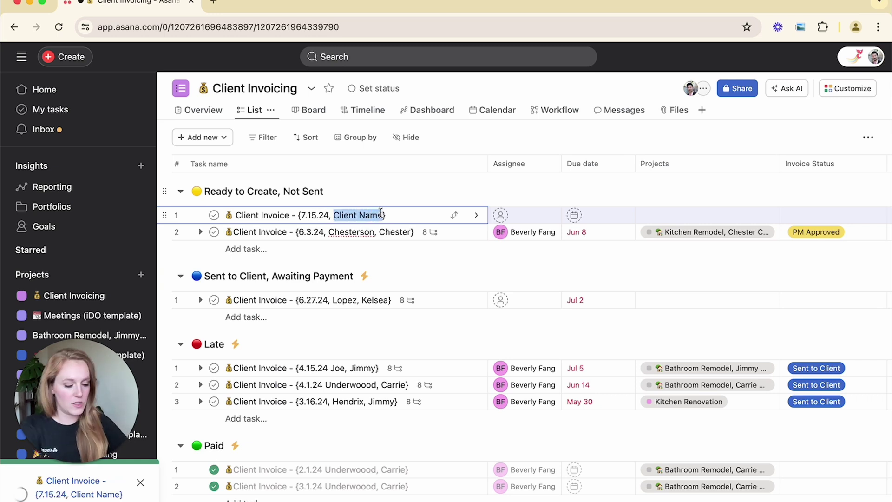
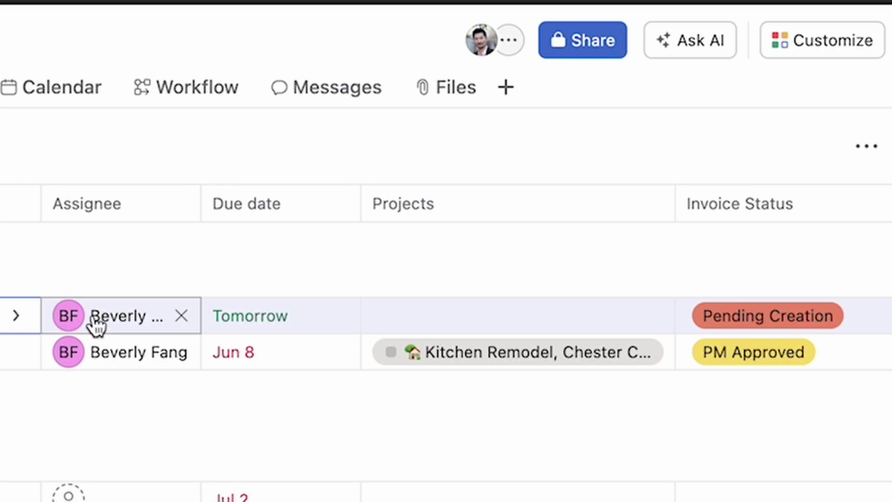
mouse_move(514, 220)
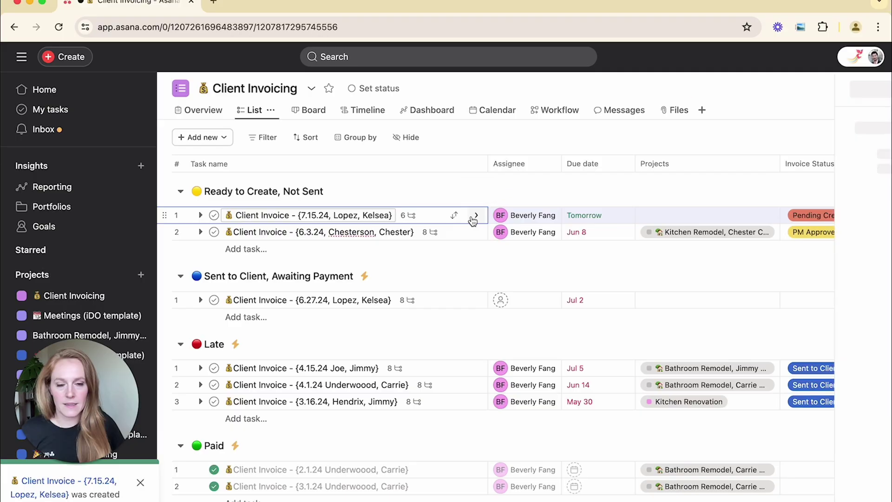
click(15, 315)
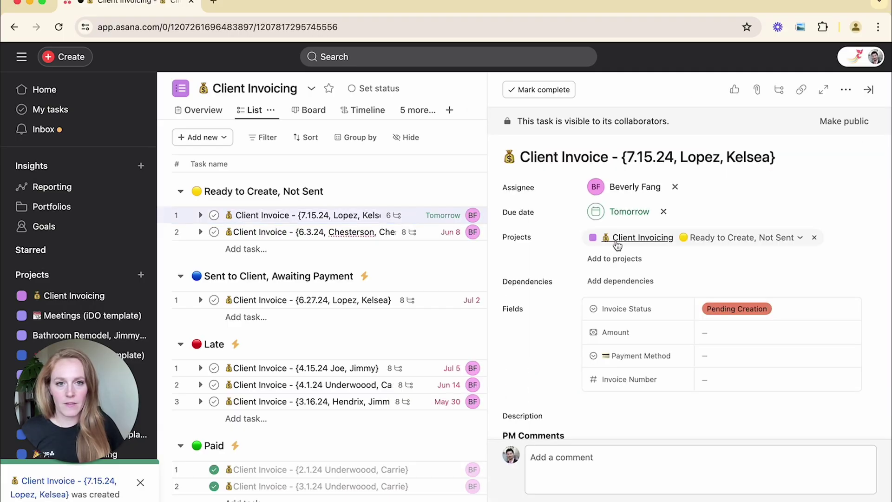
scroll(616, 244, down, 7)
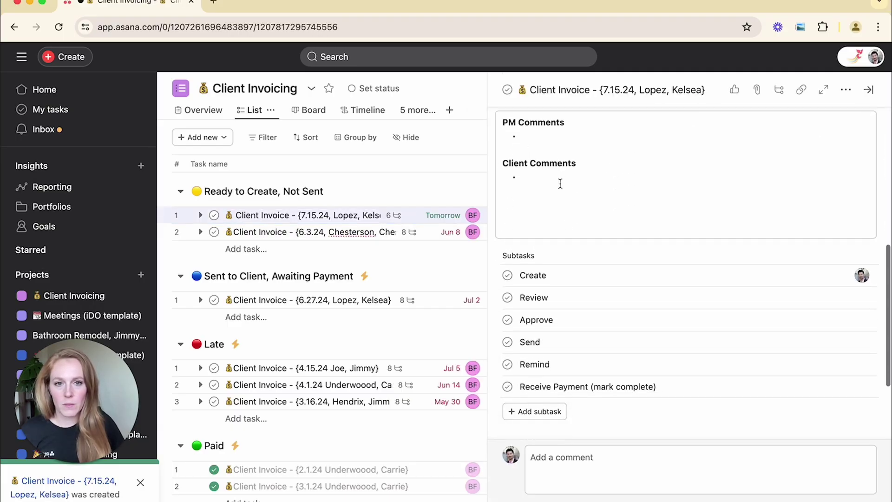
scroll(561, 183, down, 2)
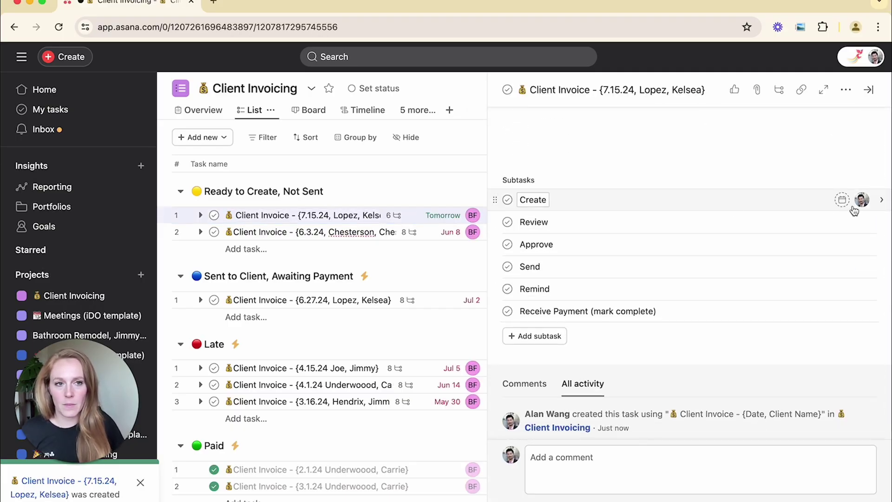
mouse_move(865, 208)
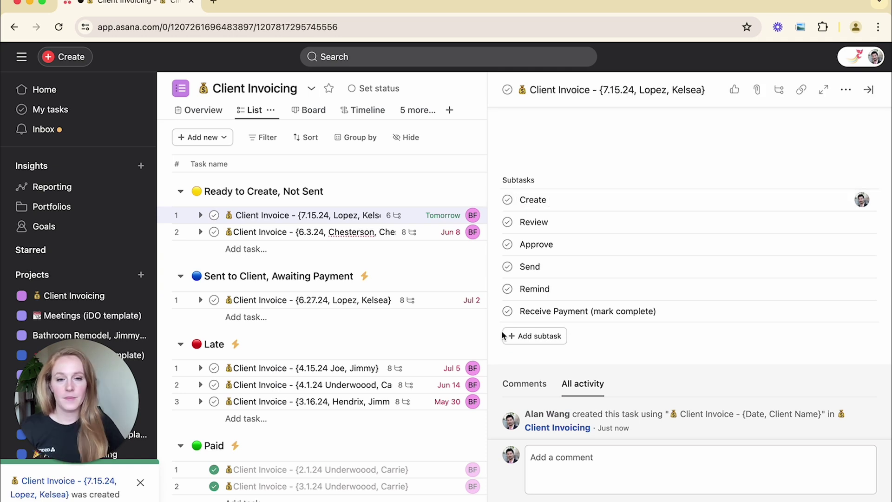